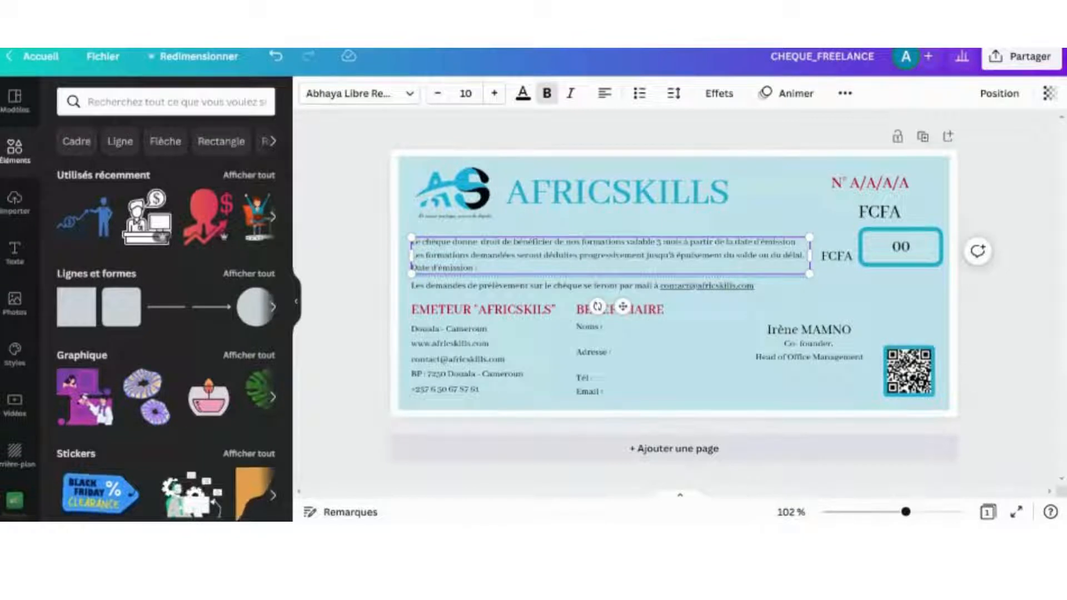
- Replace the first placeholder letter in the cheque's N° line with the year 2022
click(855, 187)
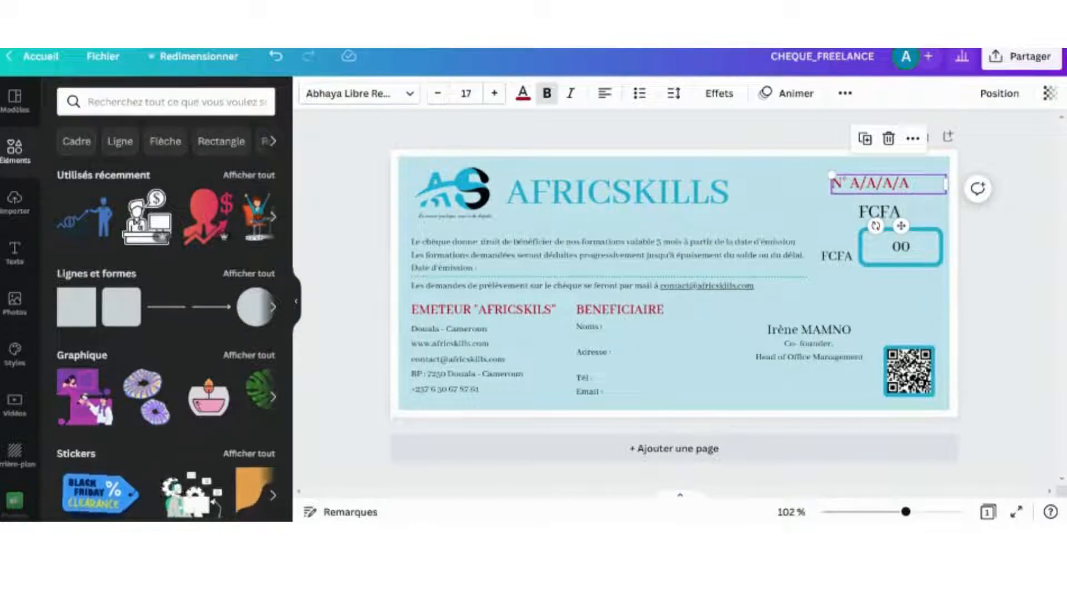
double_click(862, 186)
click(862, 184)
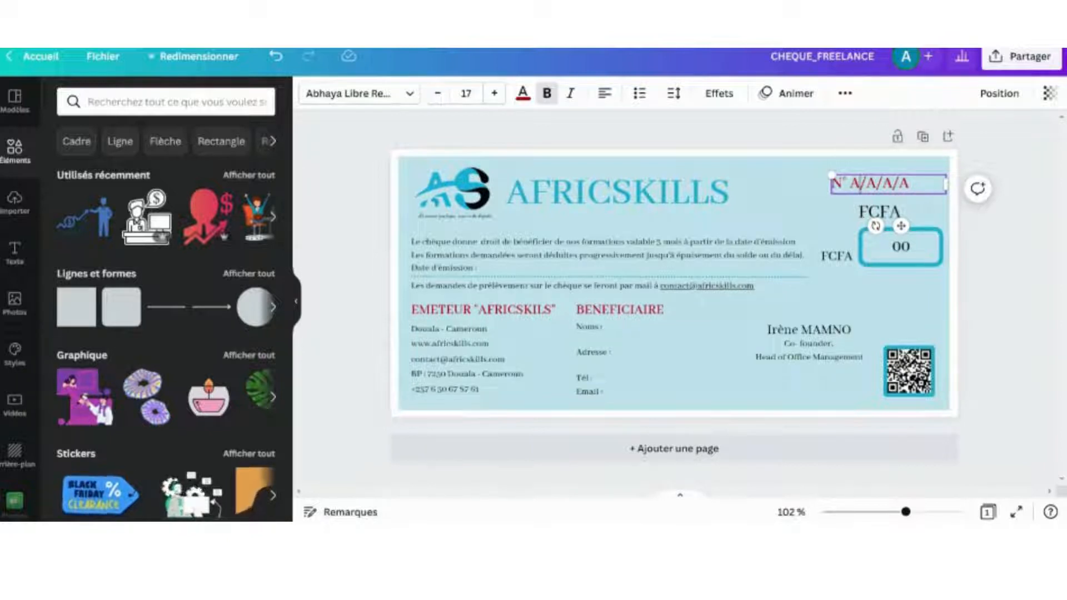
double_click(862, 184)
text(20)
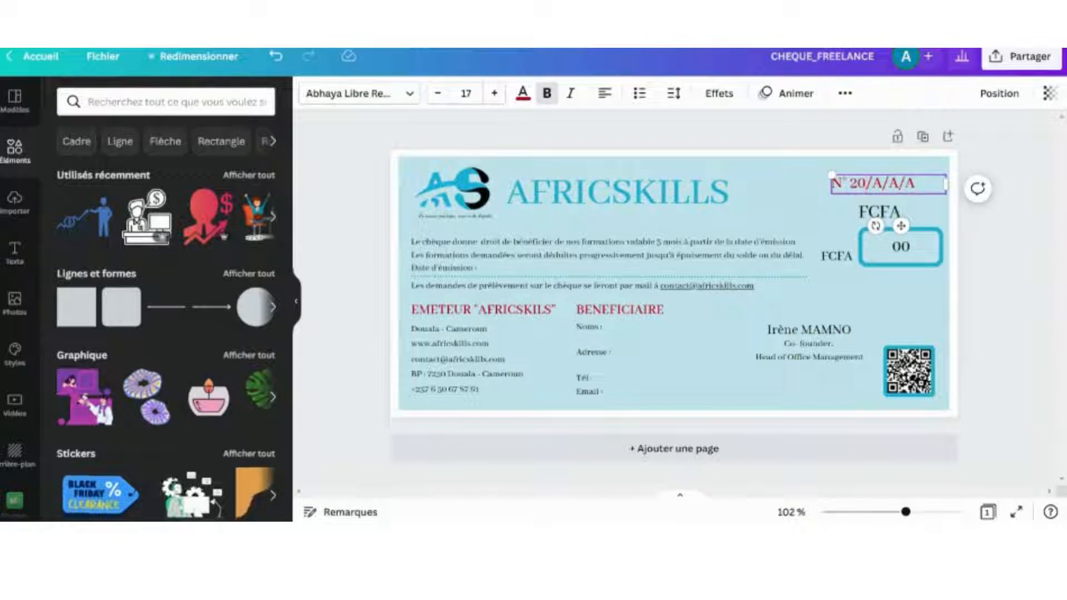
text(22)
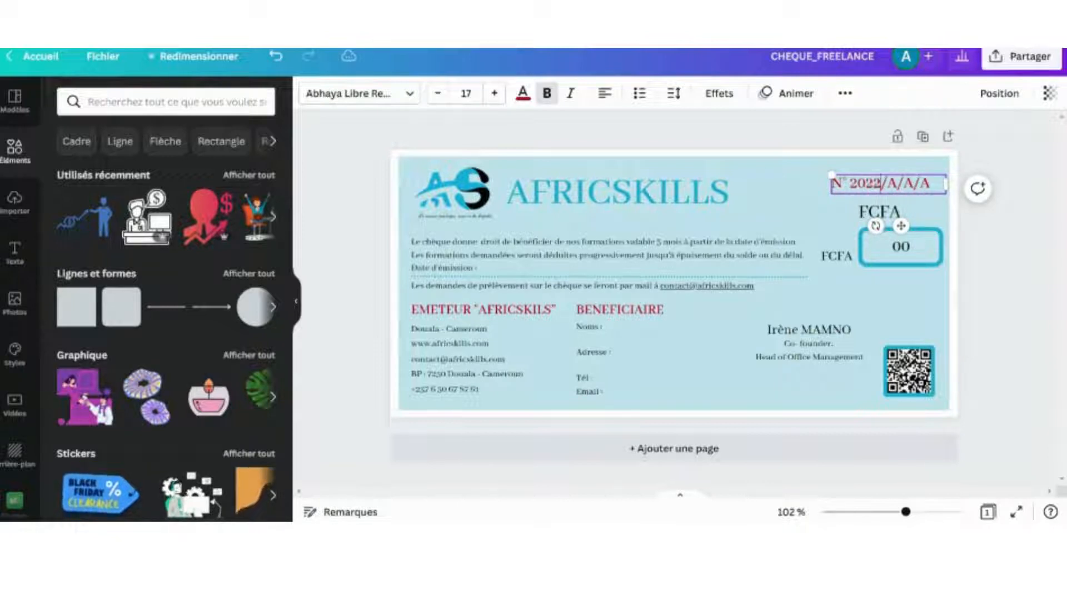
- Replace the remaining three placeholders in the cheque's N° line with 10, 13 and 01
double_click(901, 185)
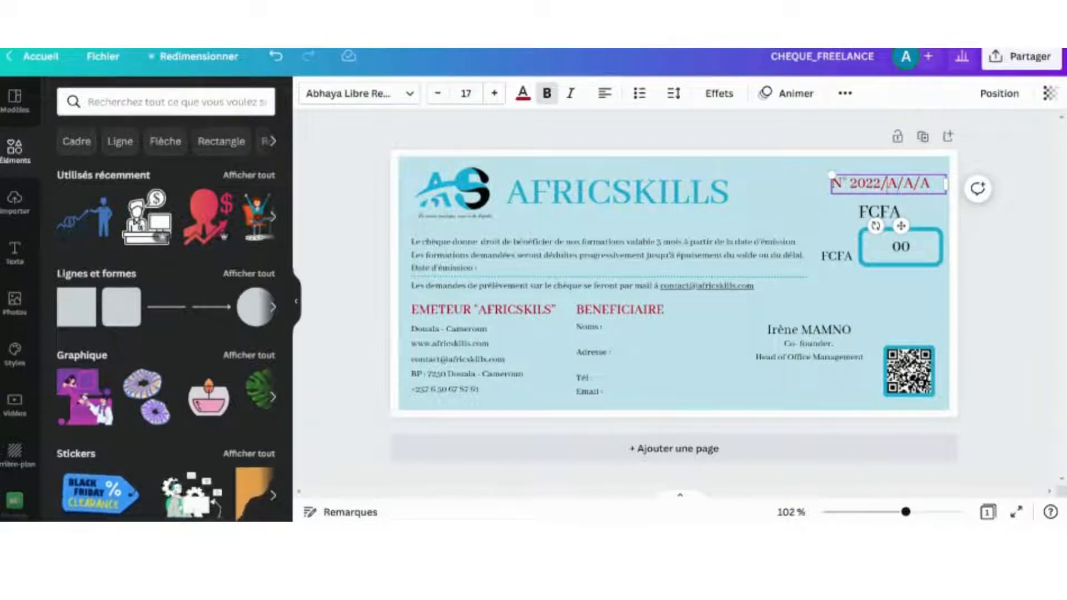
double_click(892, 184)
text(10)
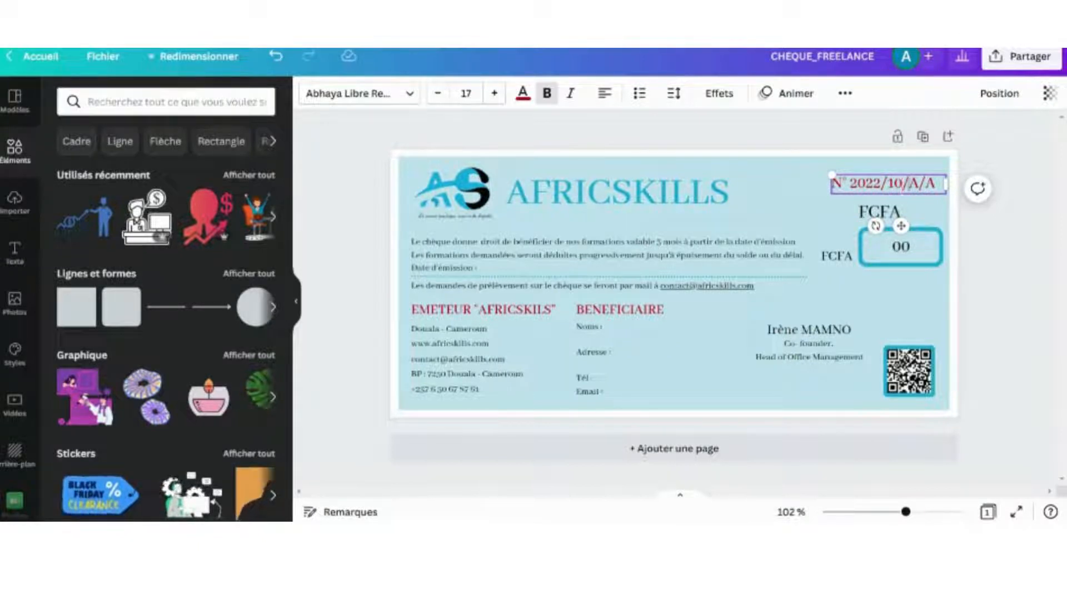
double_click(913, 184)
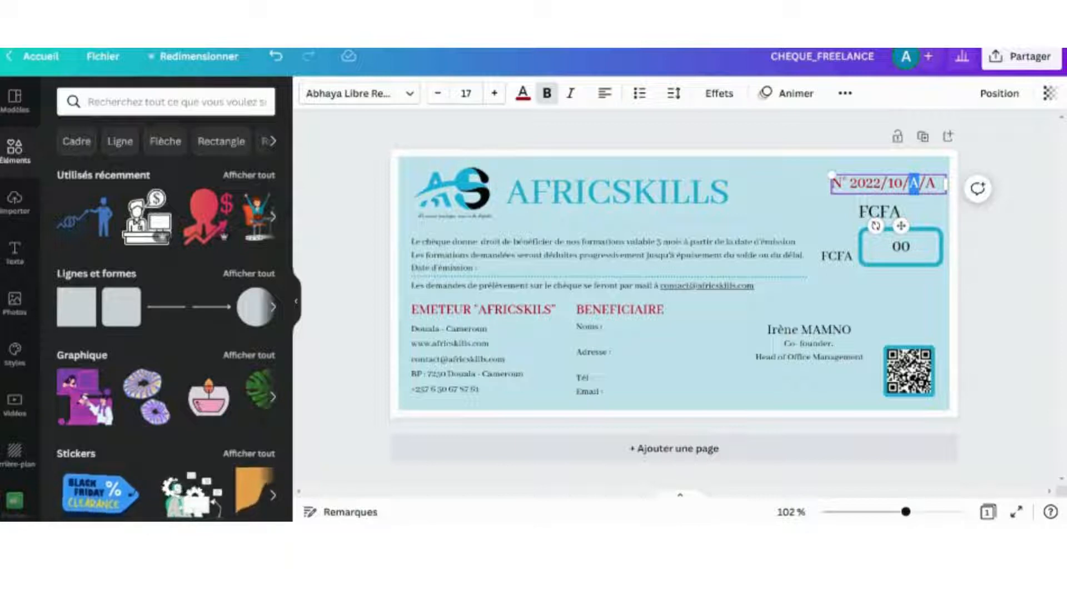
text(13)
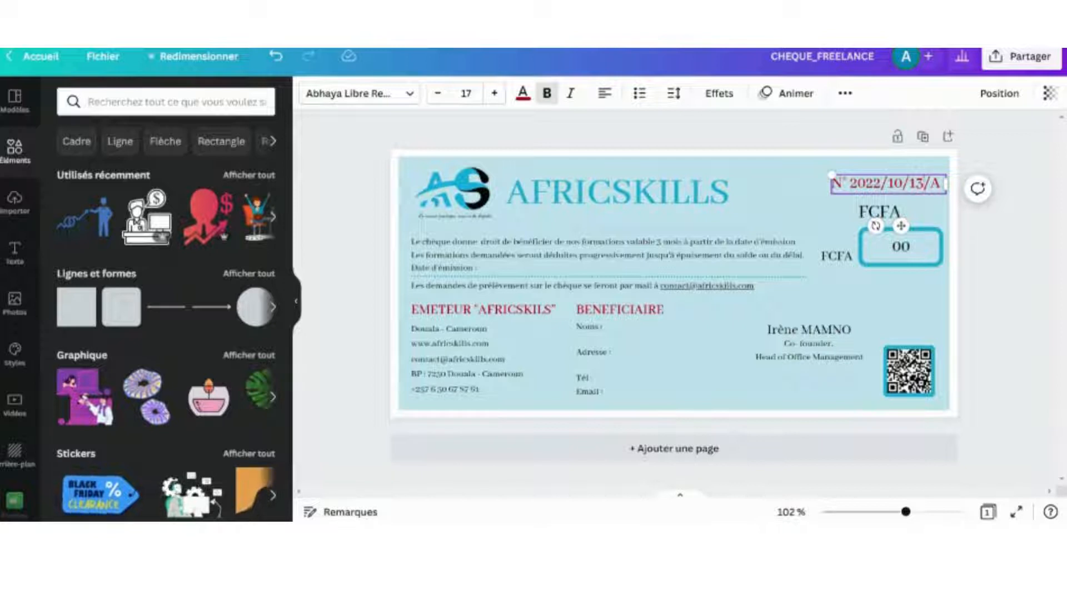
click(941, 184)
double_click(936, 184)
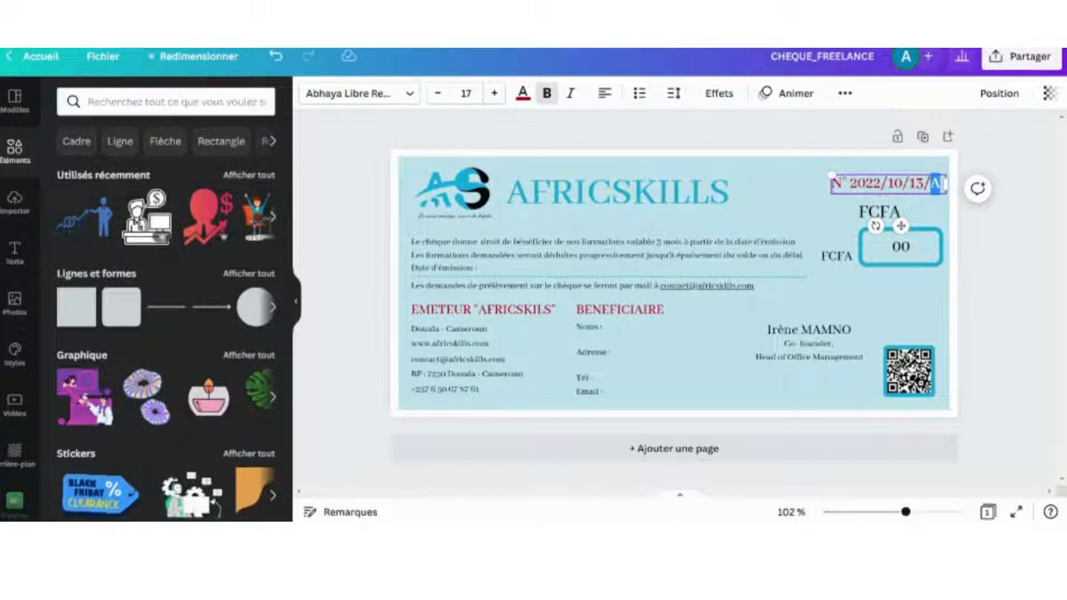
text(01)
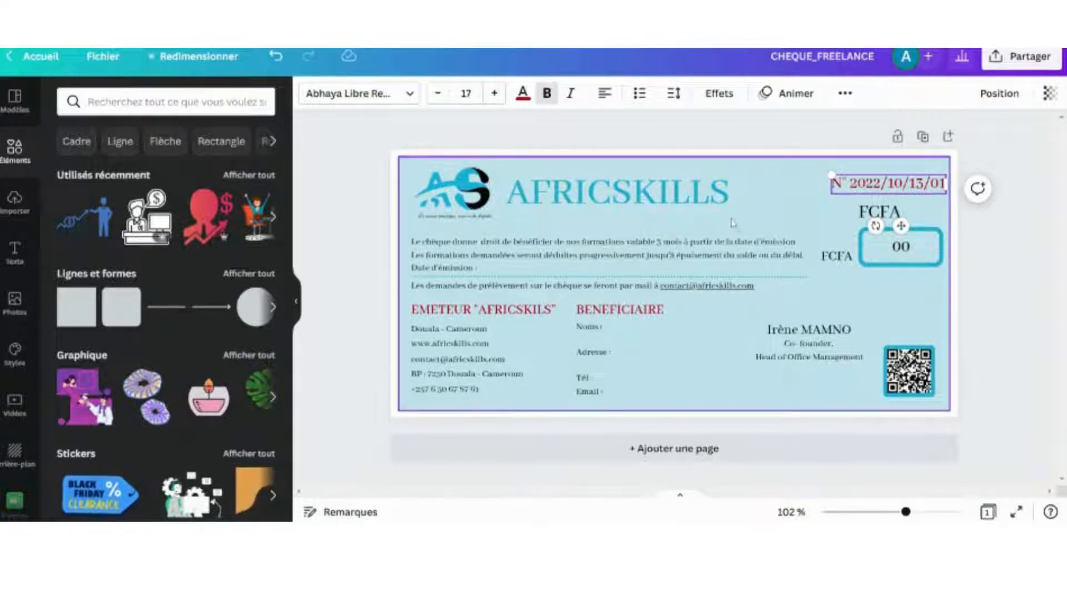
- Add the issue date 13/10/2022 after "Date d'émission :" in the cheque's terms text
click(517, 266)
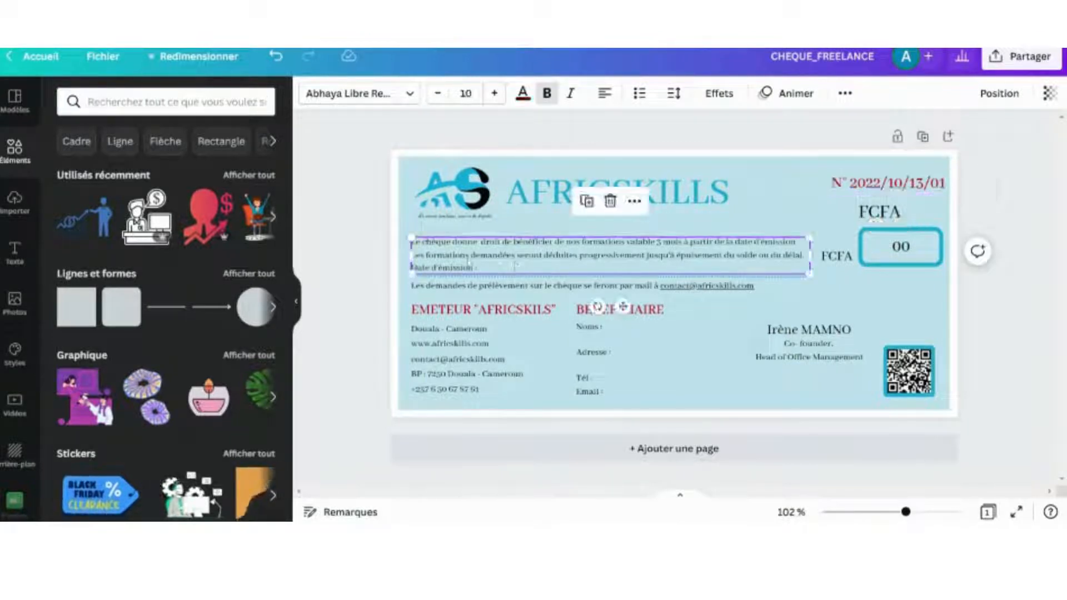
click(481, 269)
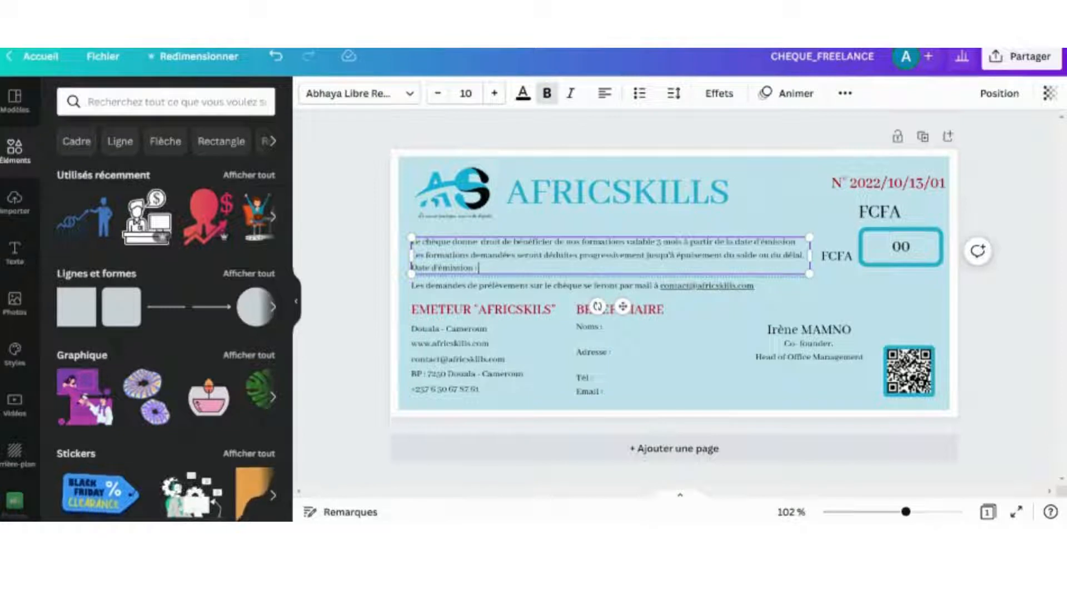
text(15)
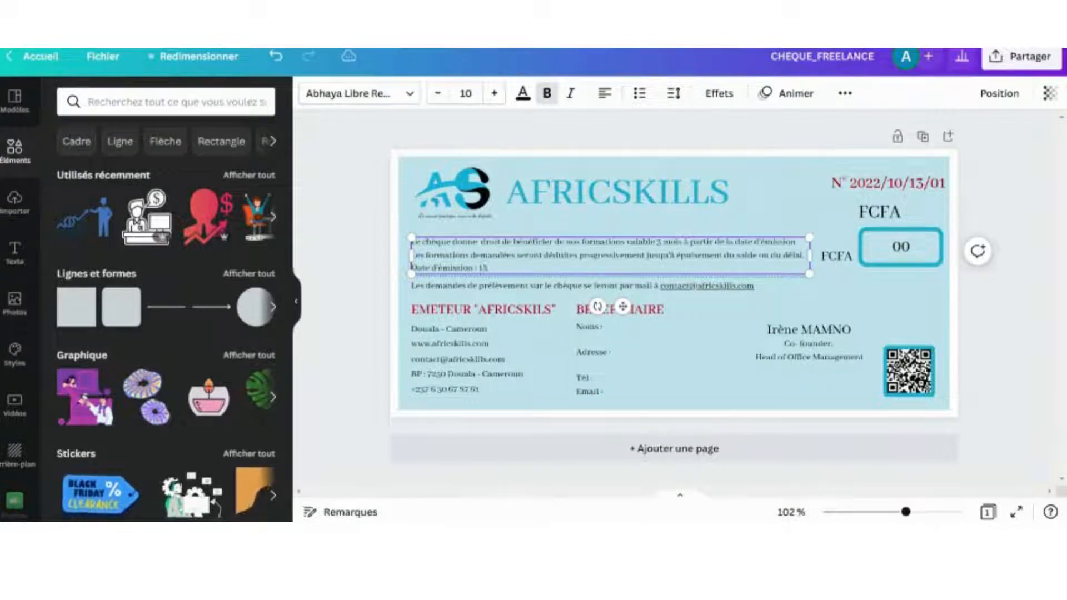
text(/10/2022)
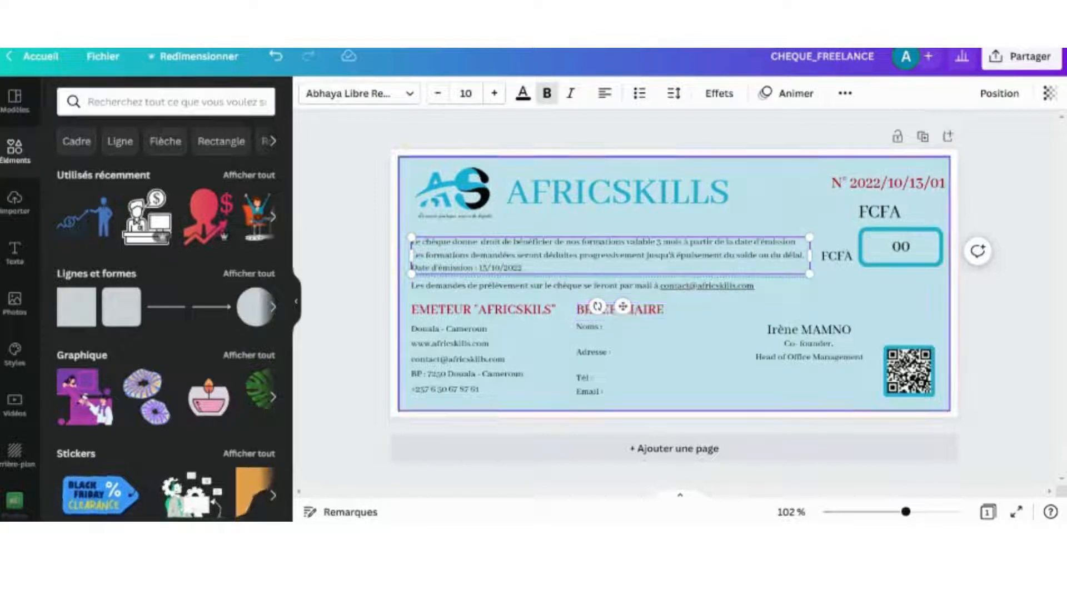
- Replace the 00 in the framed FCFA amount box with 10.000
click(903, 253)
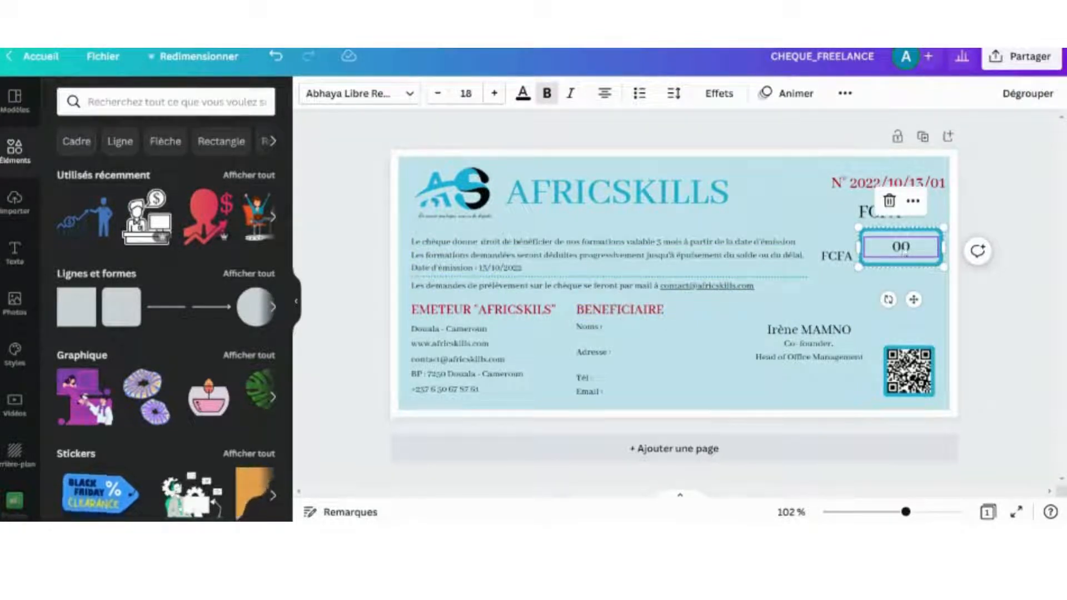
double_click(904, 250)
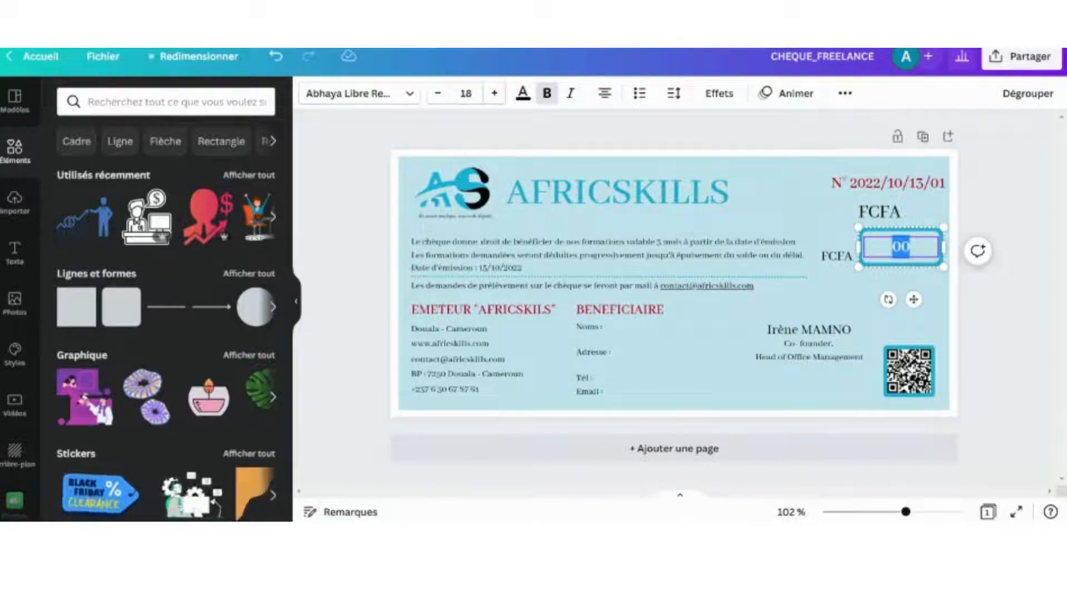
text(10.000)
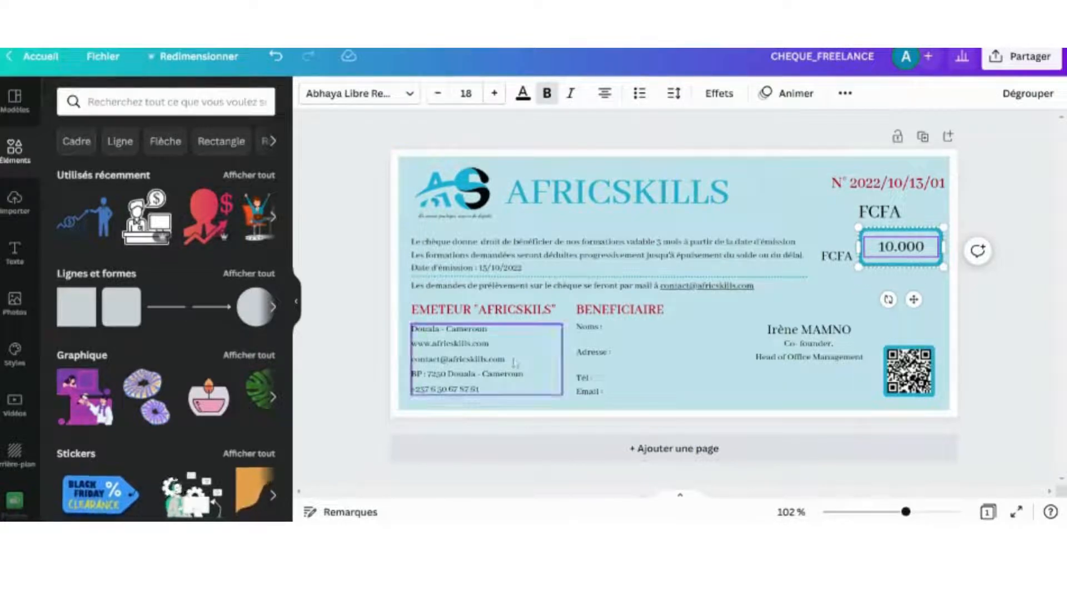
- Add the country code +237 to the "Tél :" line of the BENEFICIAIRE block
click(460, 337)
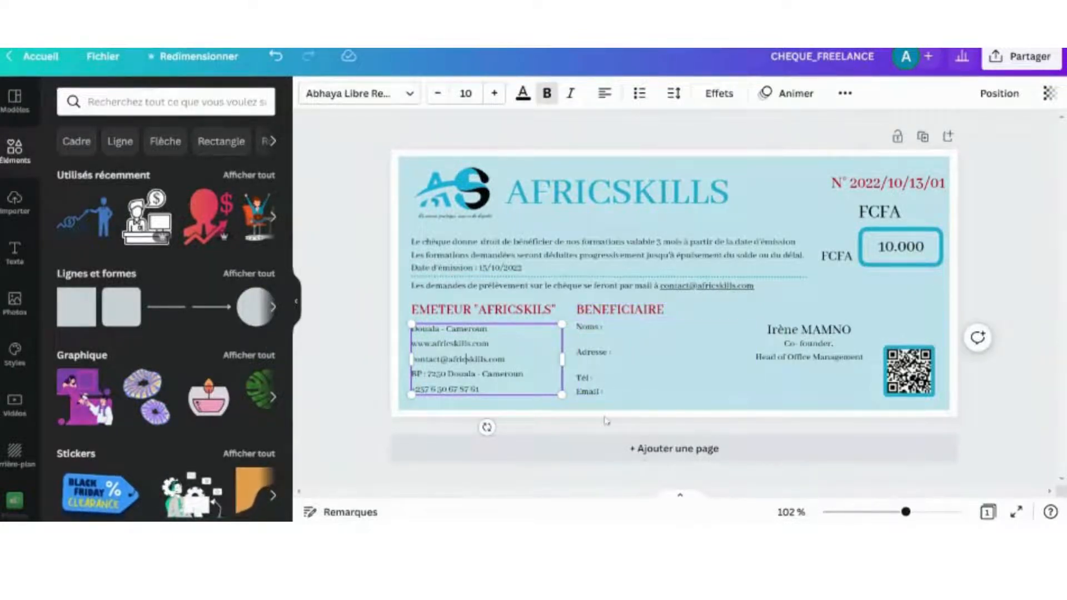
double_click(620, 334)
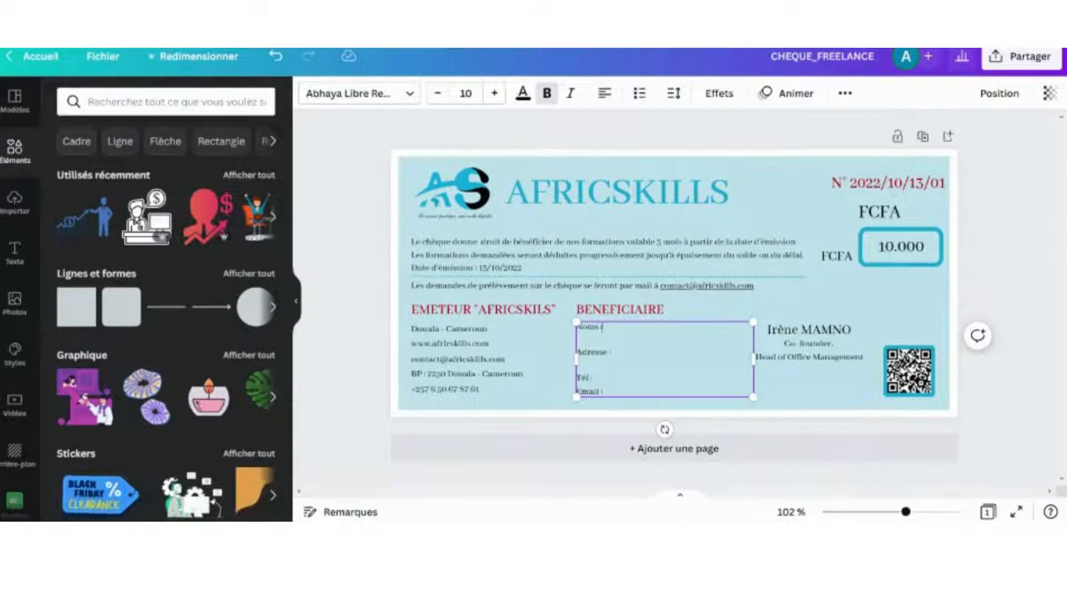
click(611, 352)
click(596, 378)
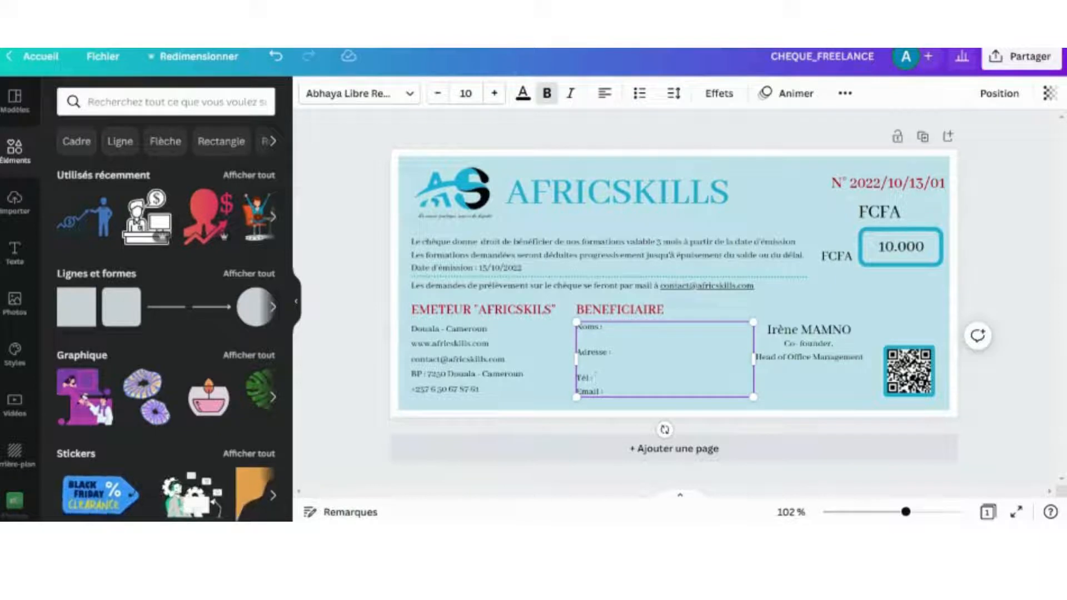
text(+237)
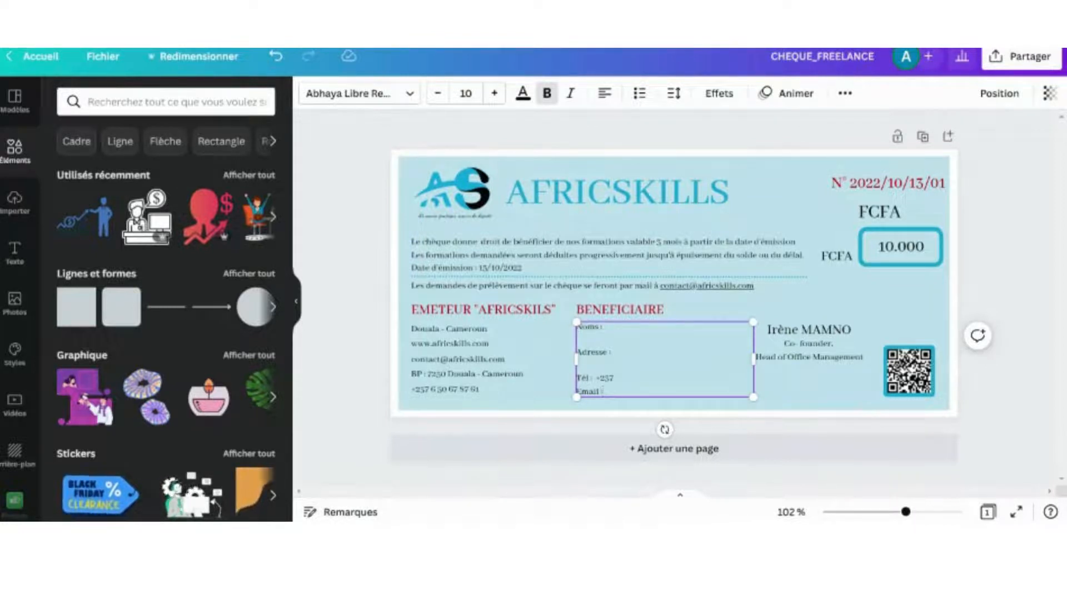
- Download the cheque design as a PNG at size 1, then dismiss the download results
click(1019, 59)
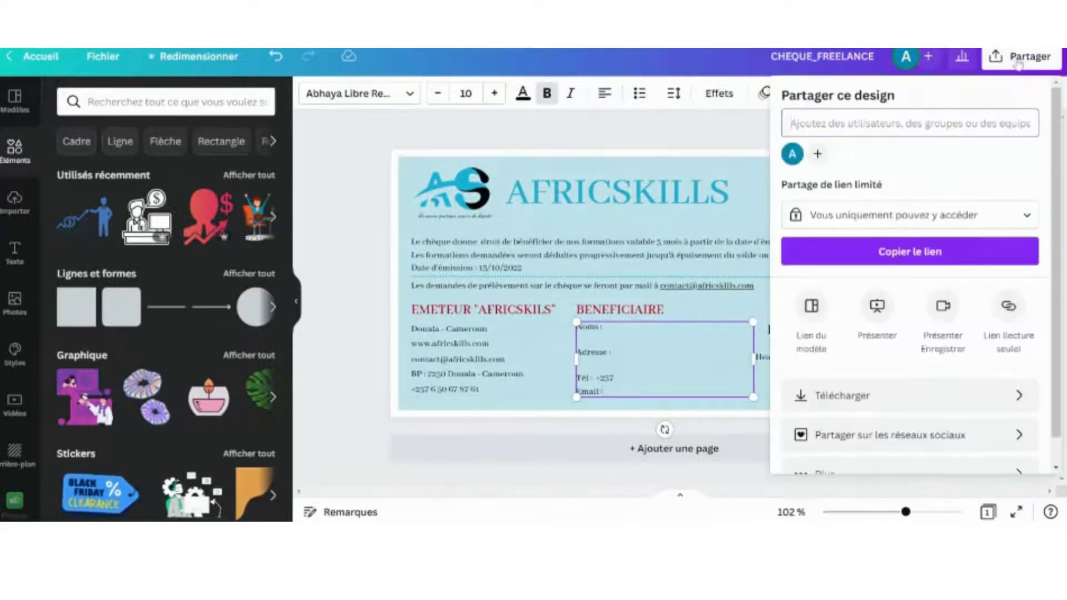
click(939, 395)
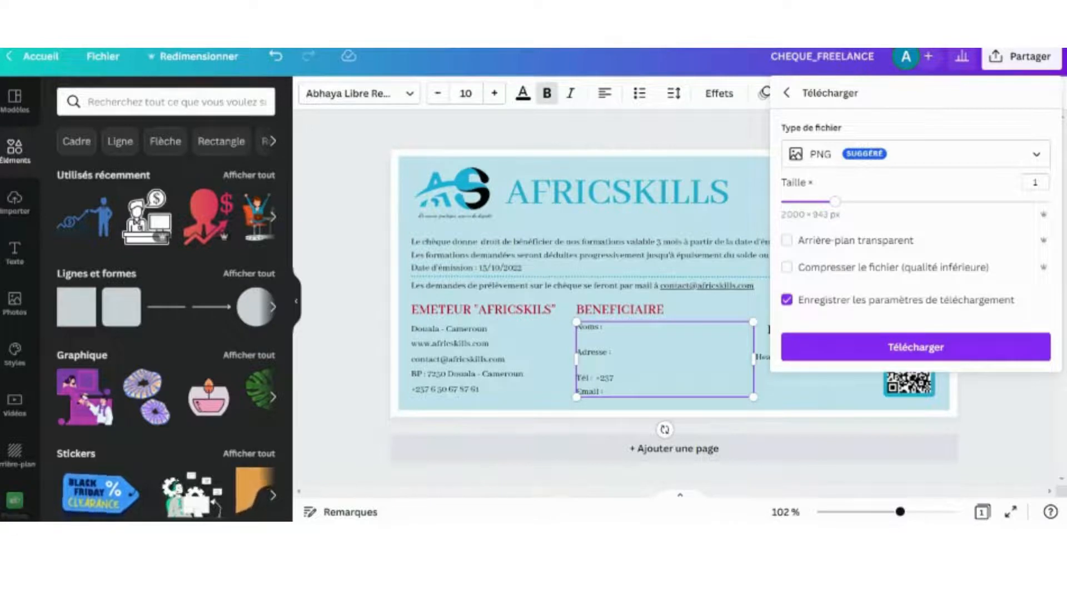
click(902, 352)
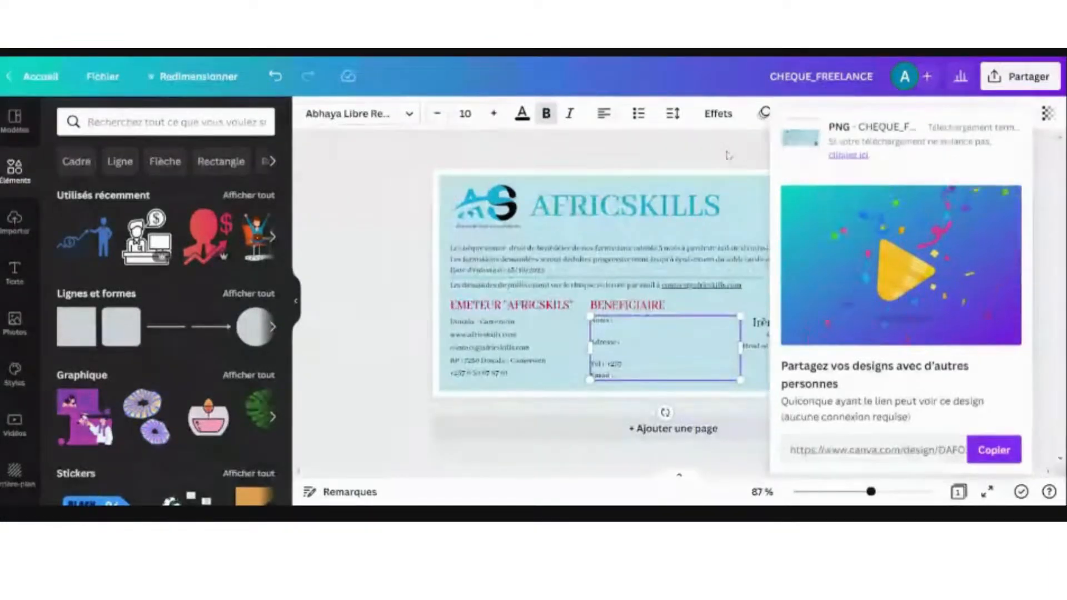
click(728, 156)
- Download the cheque design again with the file type set to PDF Standard
click(1010, 78)
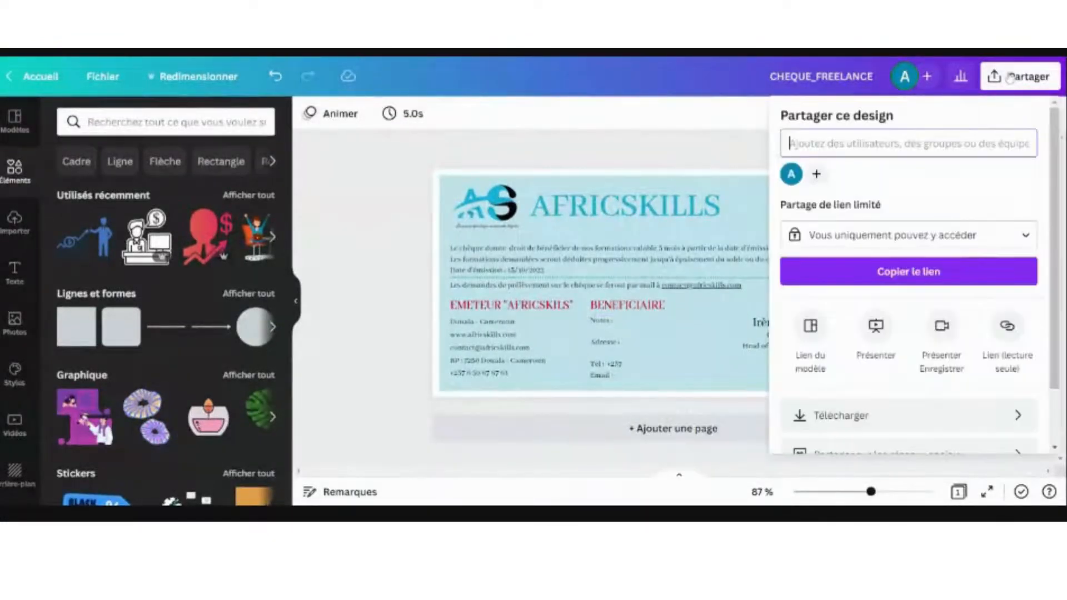
click(951, 411)
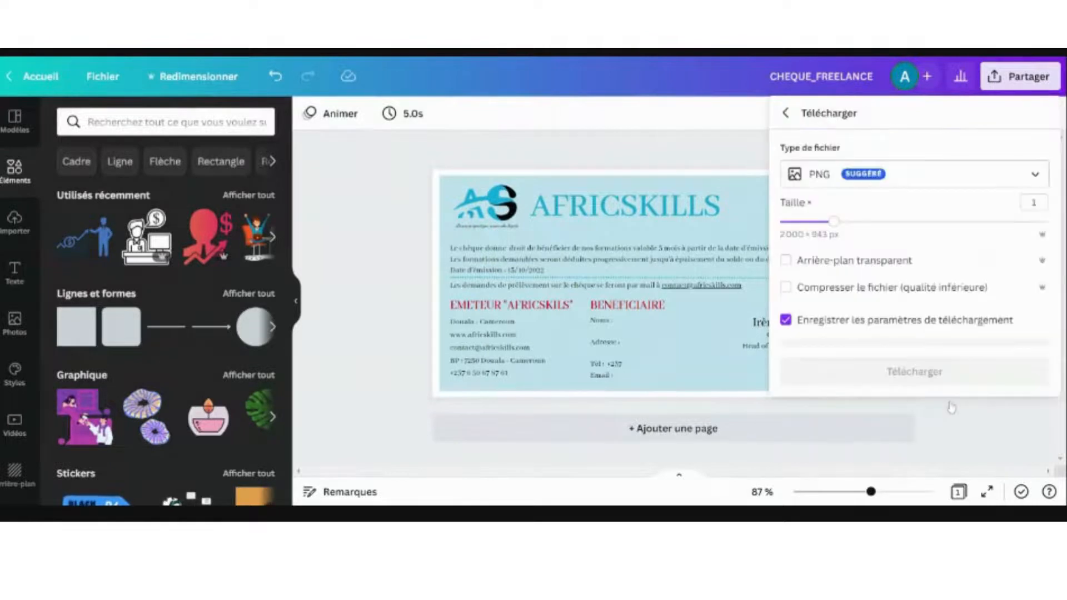
click(928, 181)
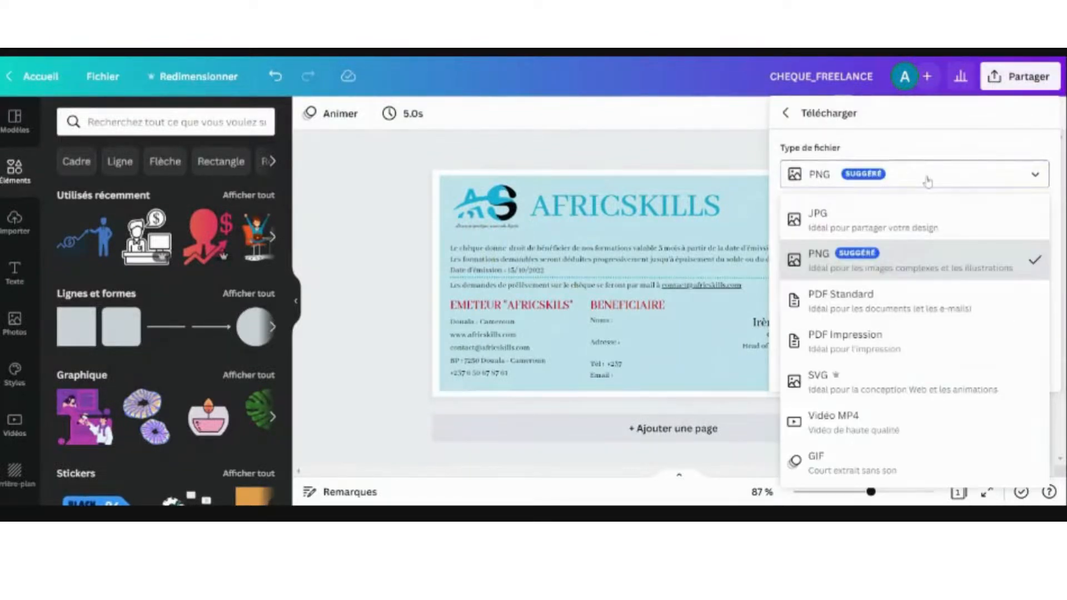
click(856, 309)
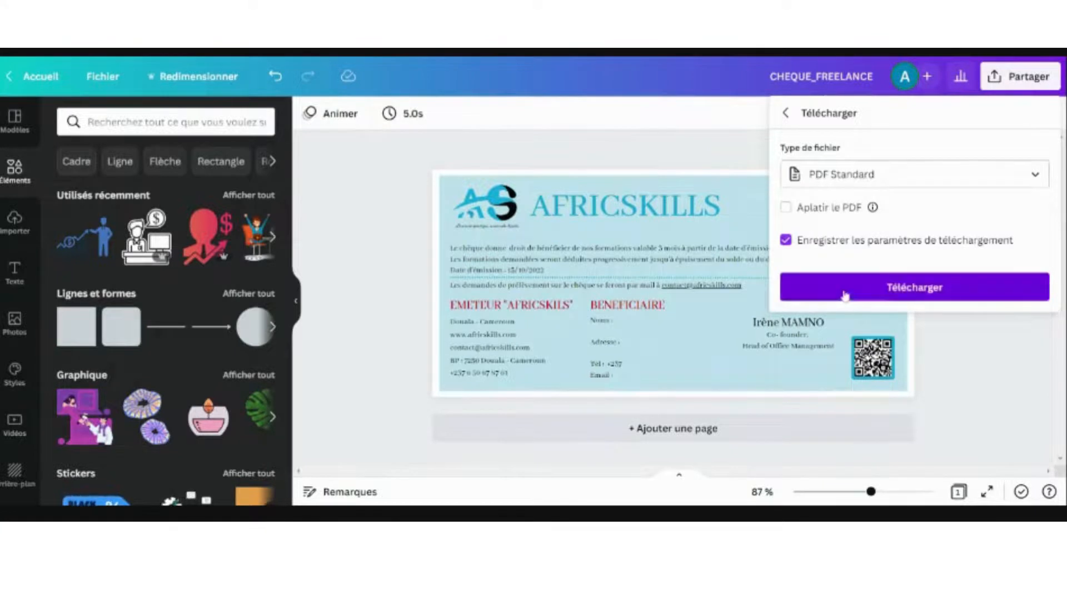
click(845, 295)
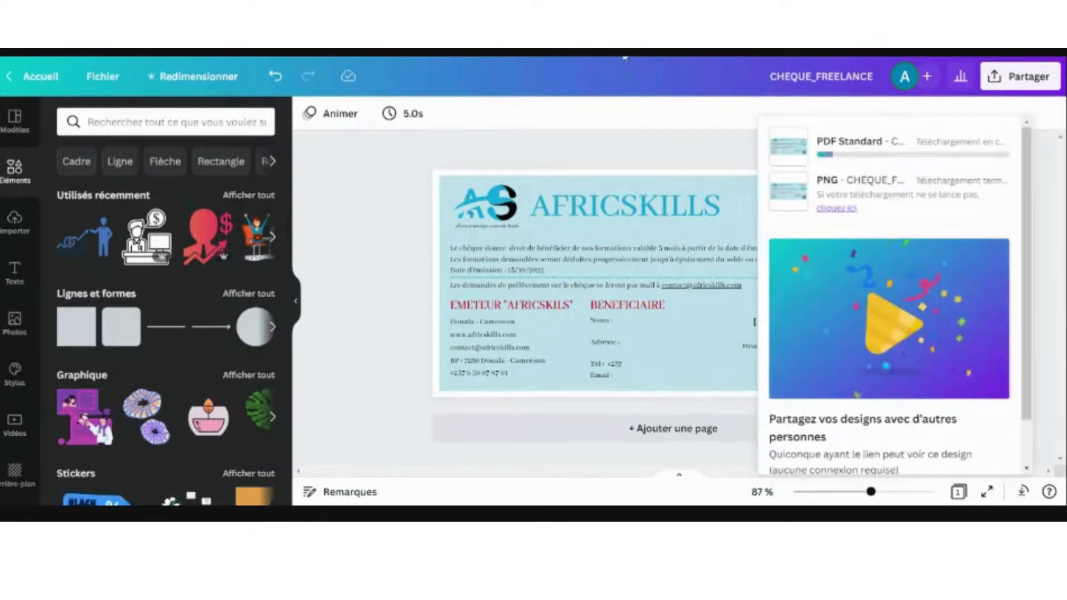